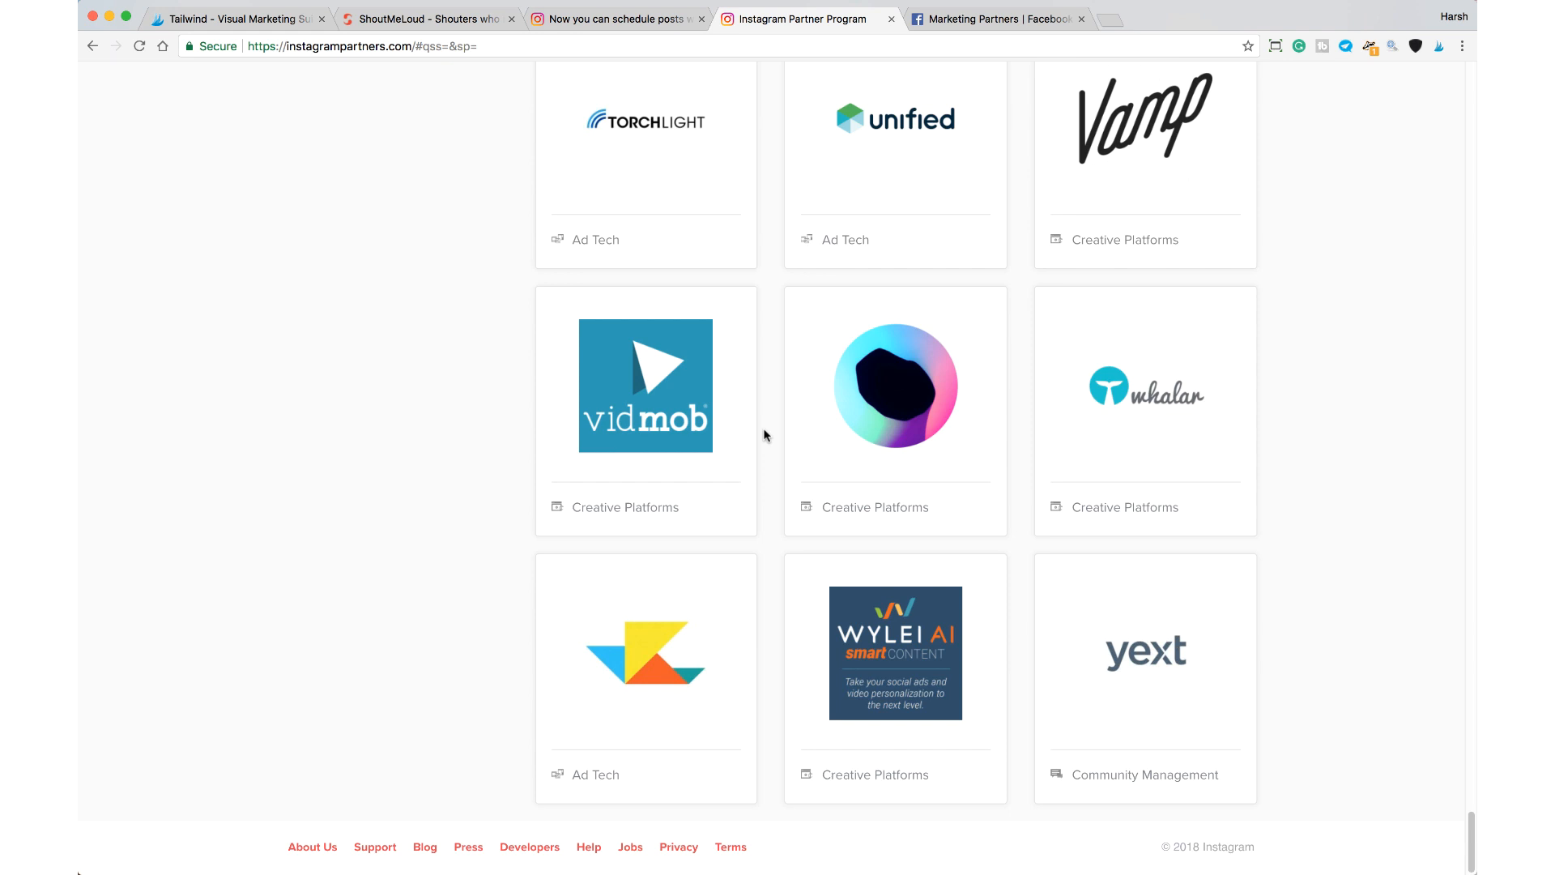
Step: Browse the Instagram scheduling announcement and ShoutMeLoud tabs, then land on the Tailwind Publisher page
left_click(426, 18)
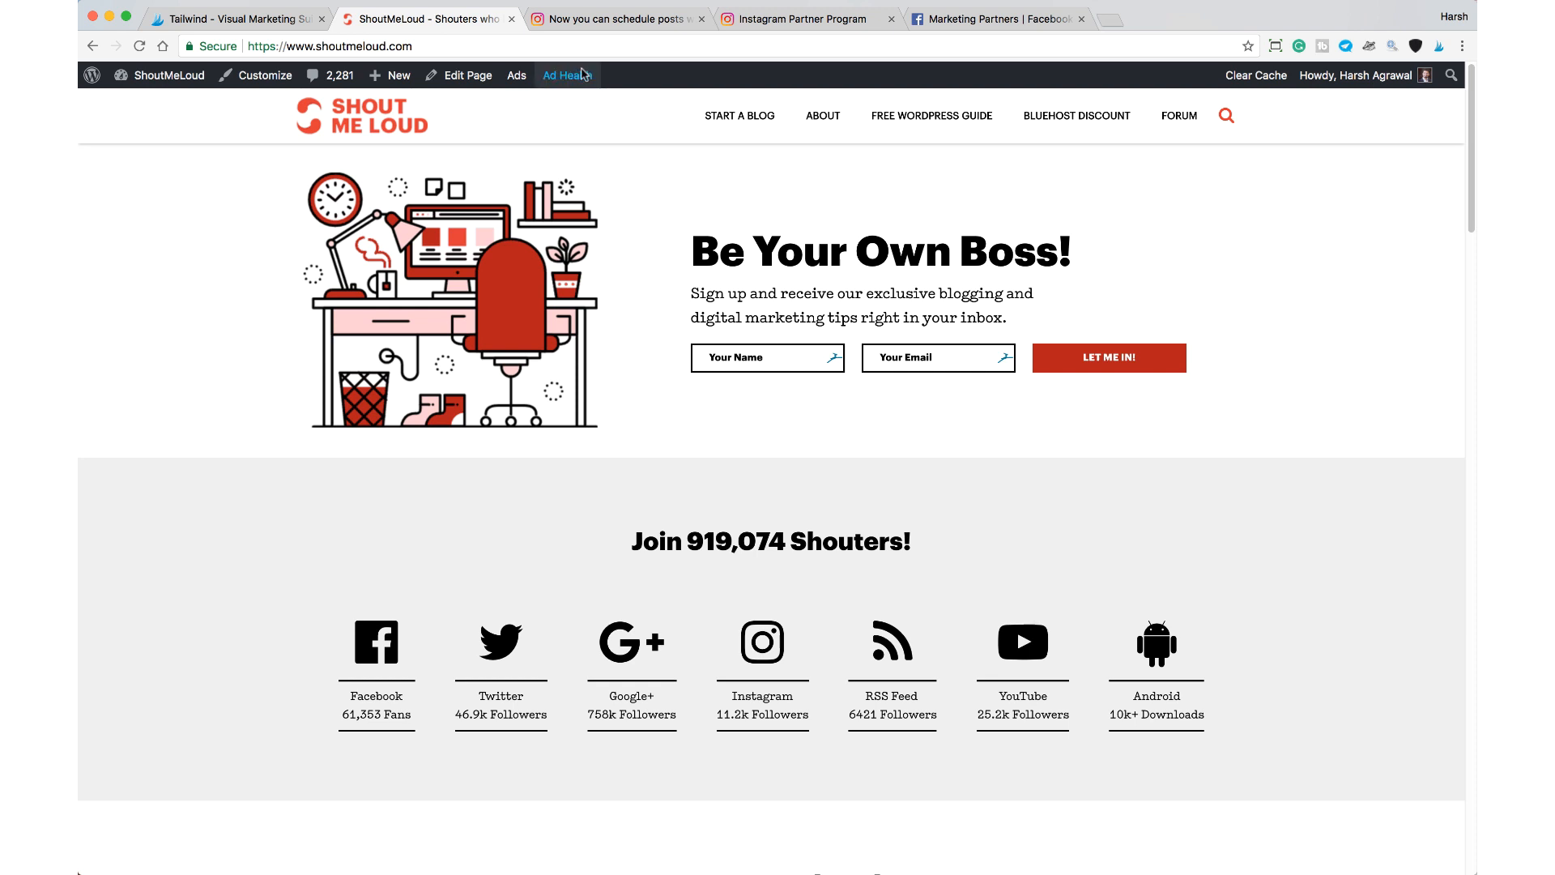
left_click(768, 20)
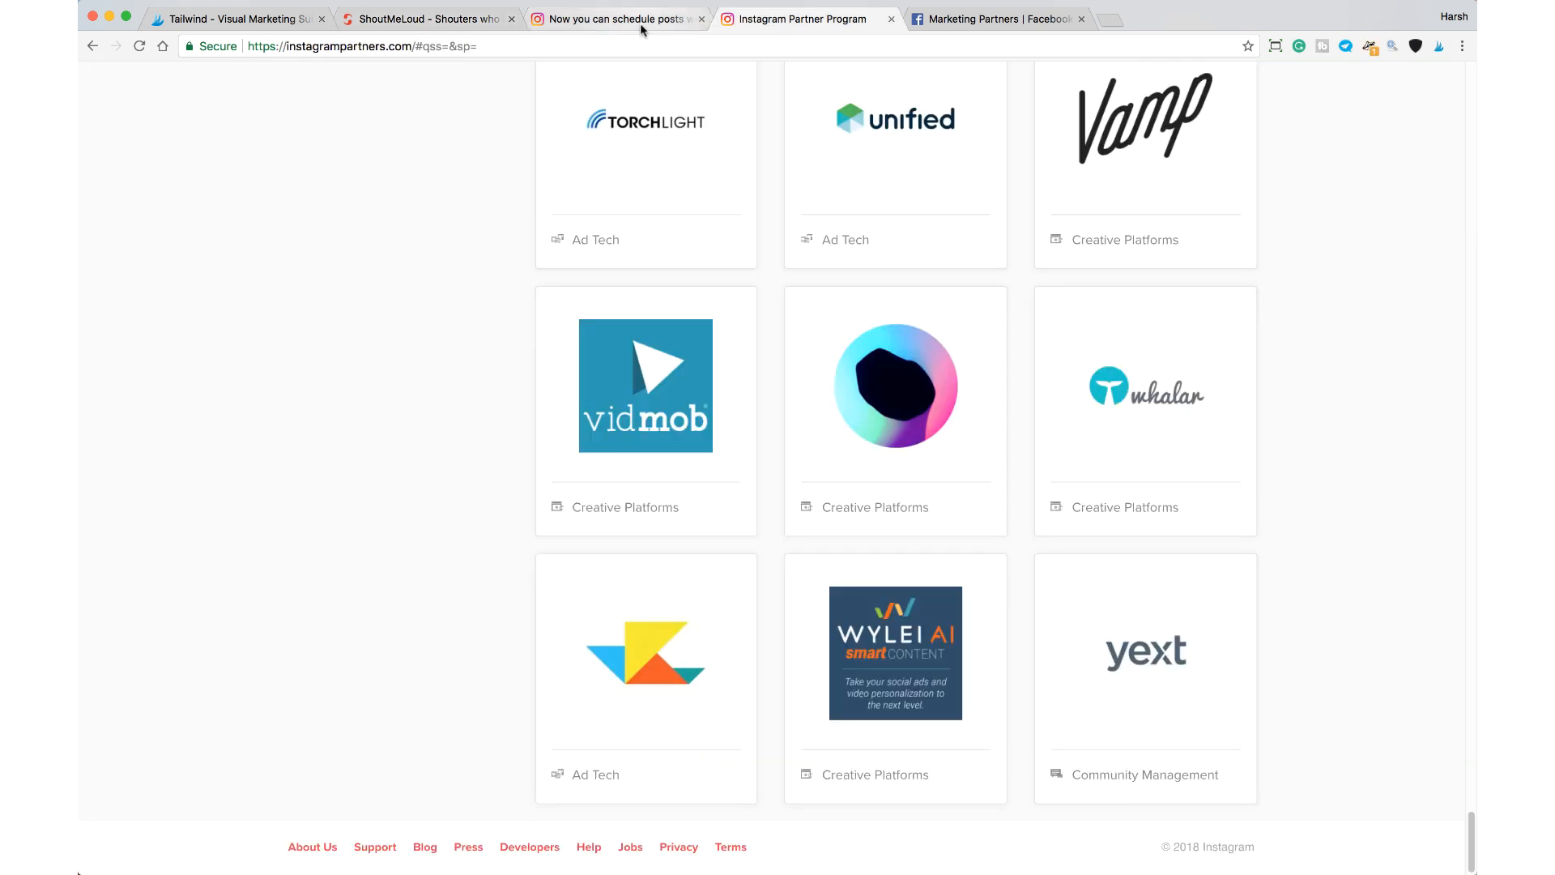
left_click(620, 20)
scroll(617, 173, "up", 5)
scroll(618, 174, "down", 4)
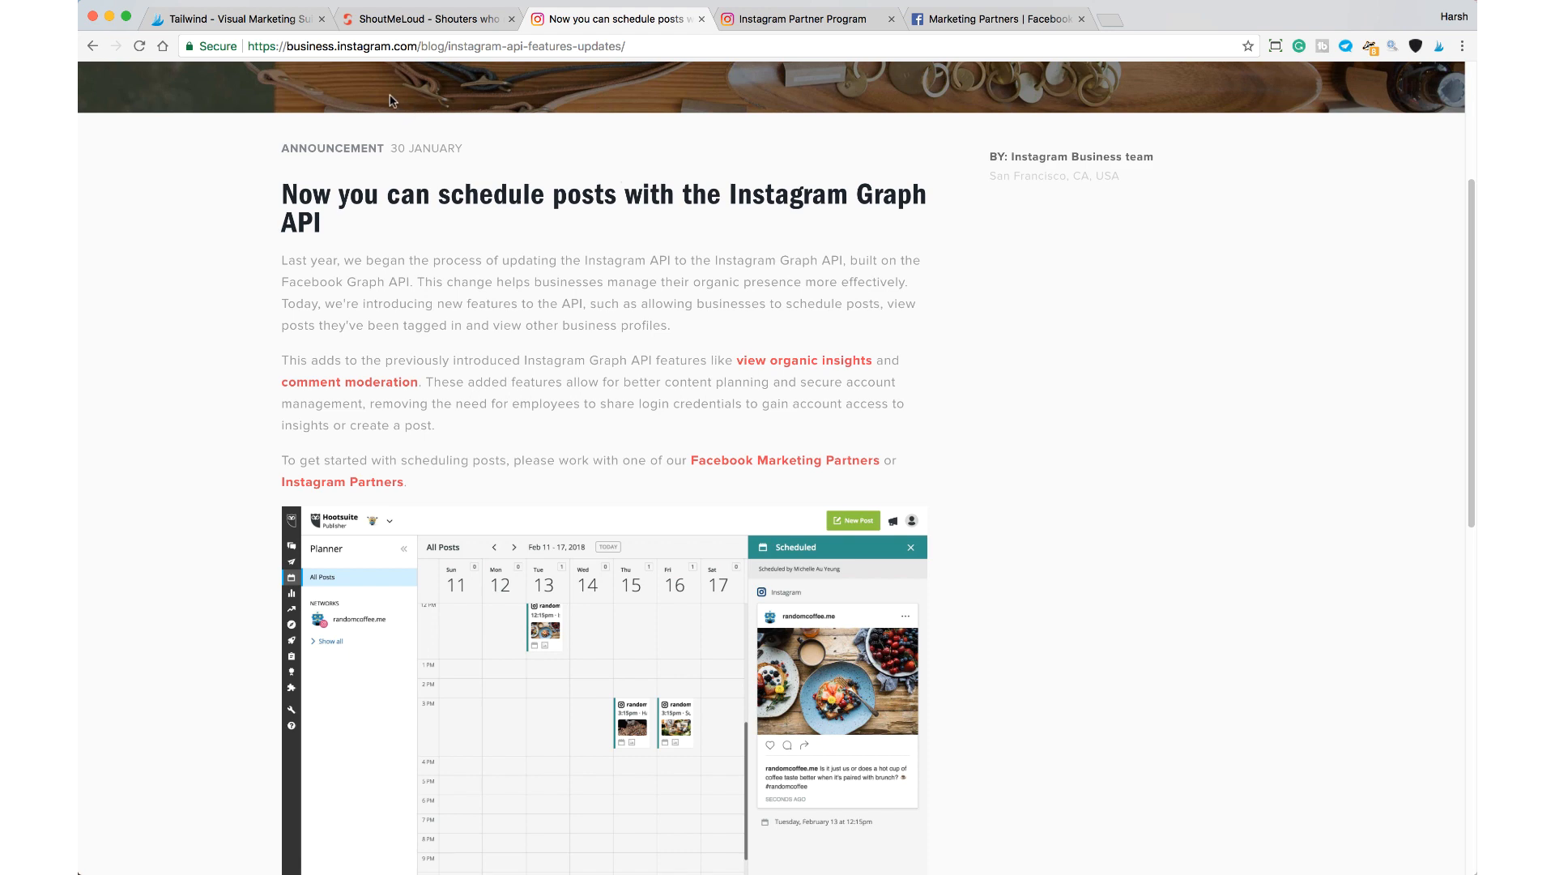
left_click(390, 18)
left_click(232, 18)
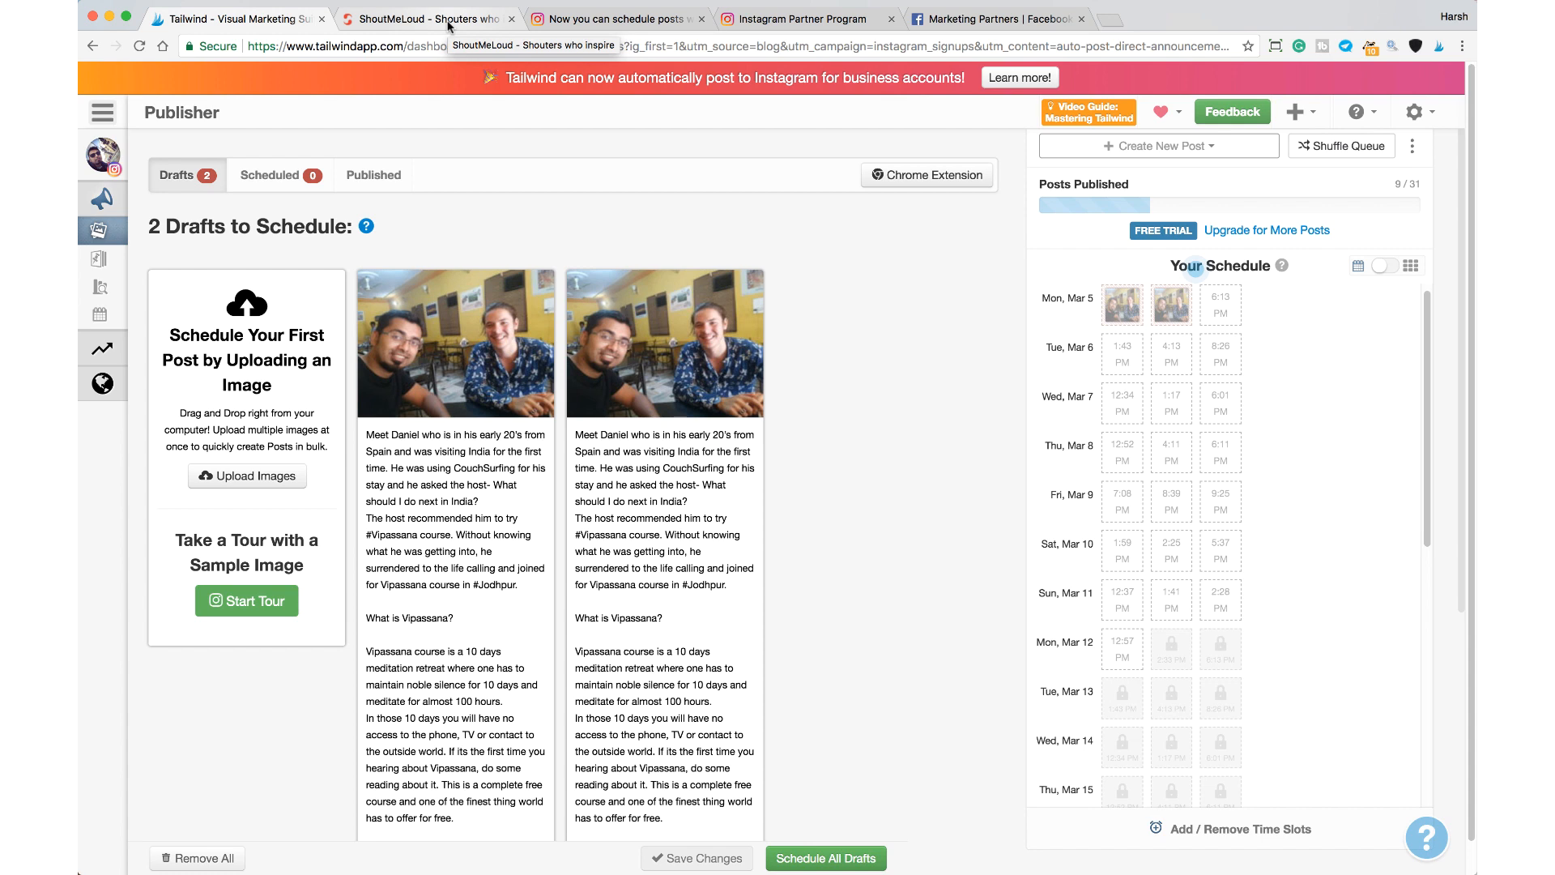
Step: Return to Tailwind Publisher and expand the sidebar avatar to show the Switch Accounts list
left_click(447, 25)
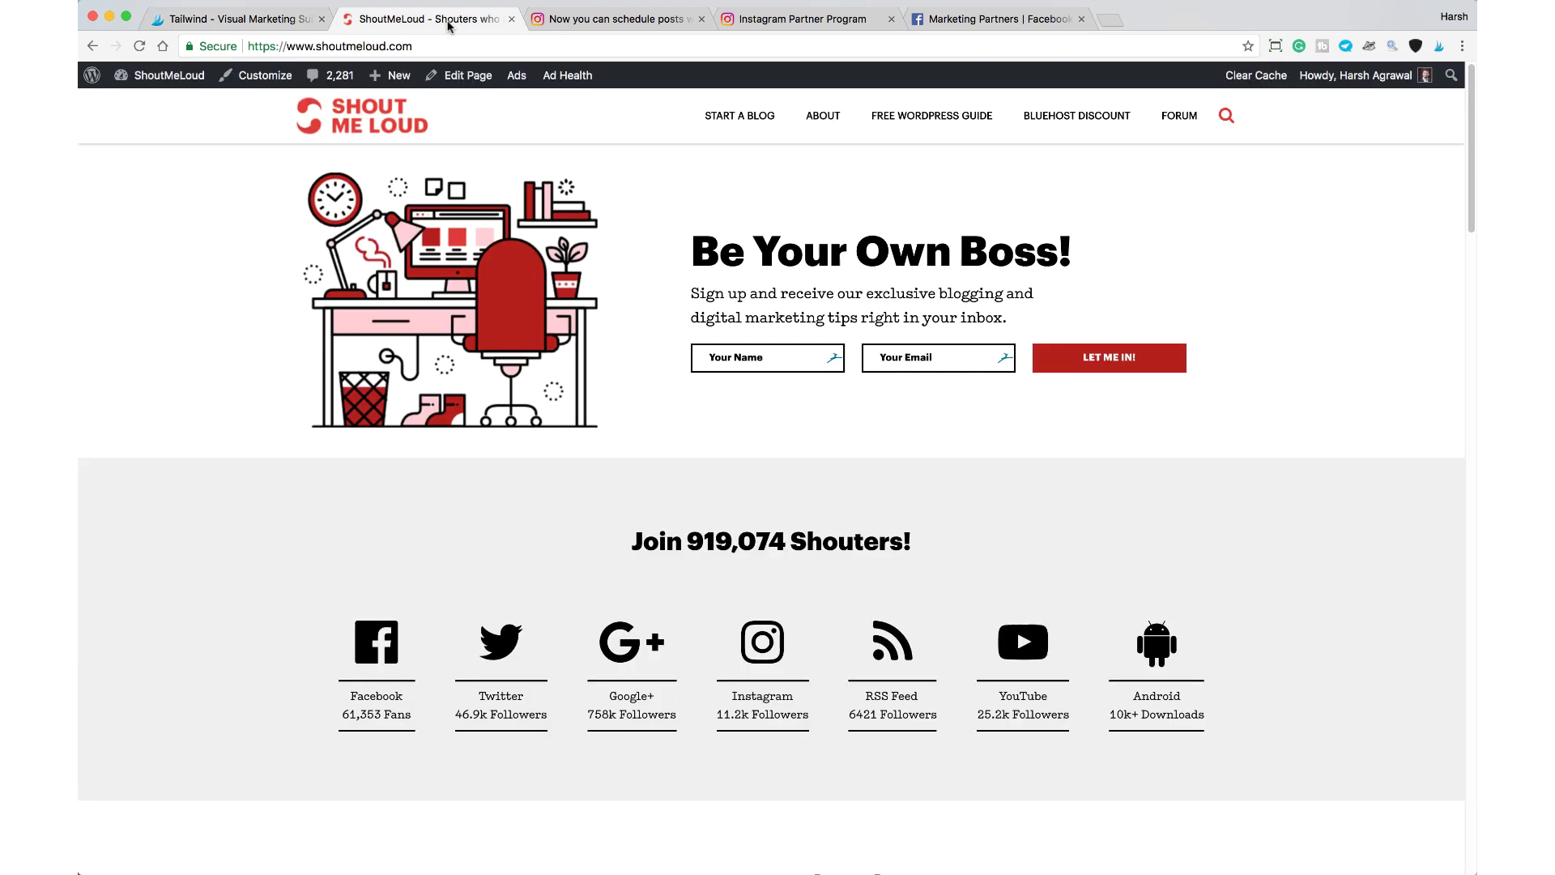
left_click(296, 23)
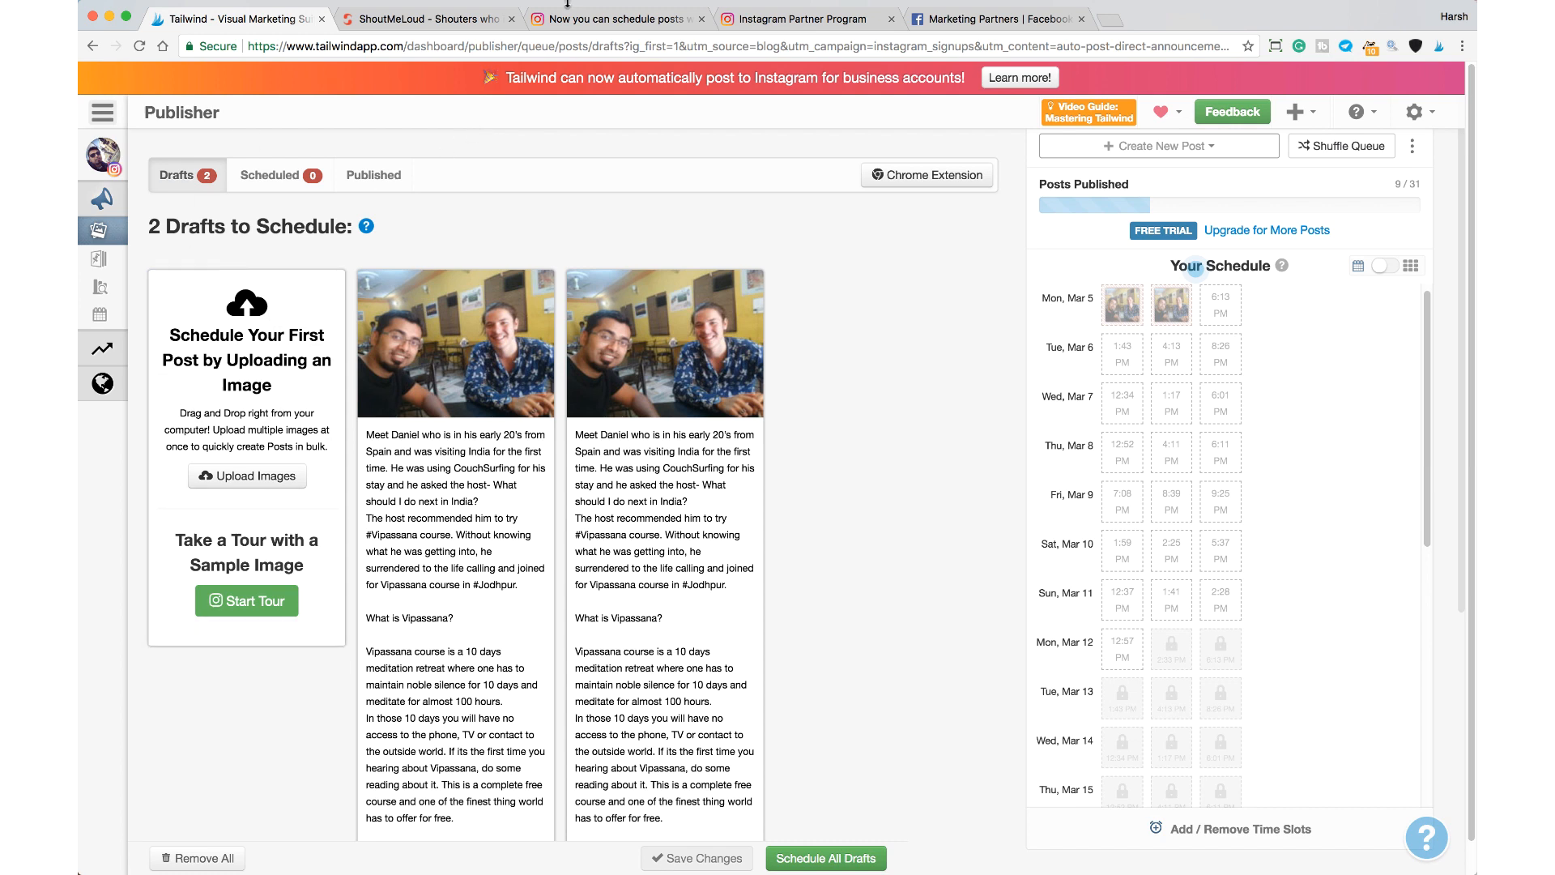
left_click(103, 154)
left_click_drag(506, 78, 966, 79)
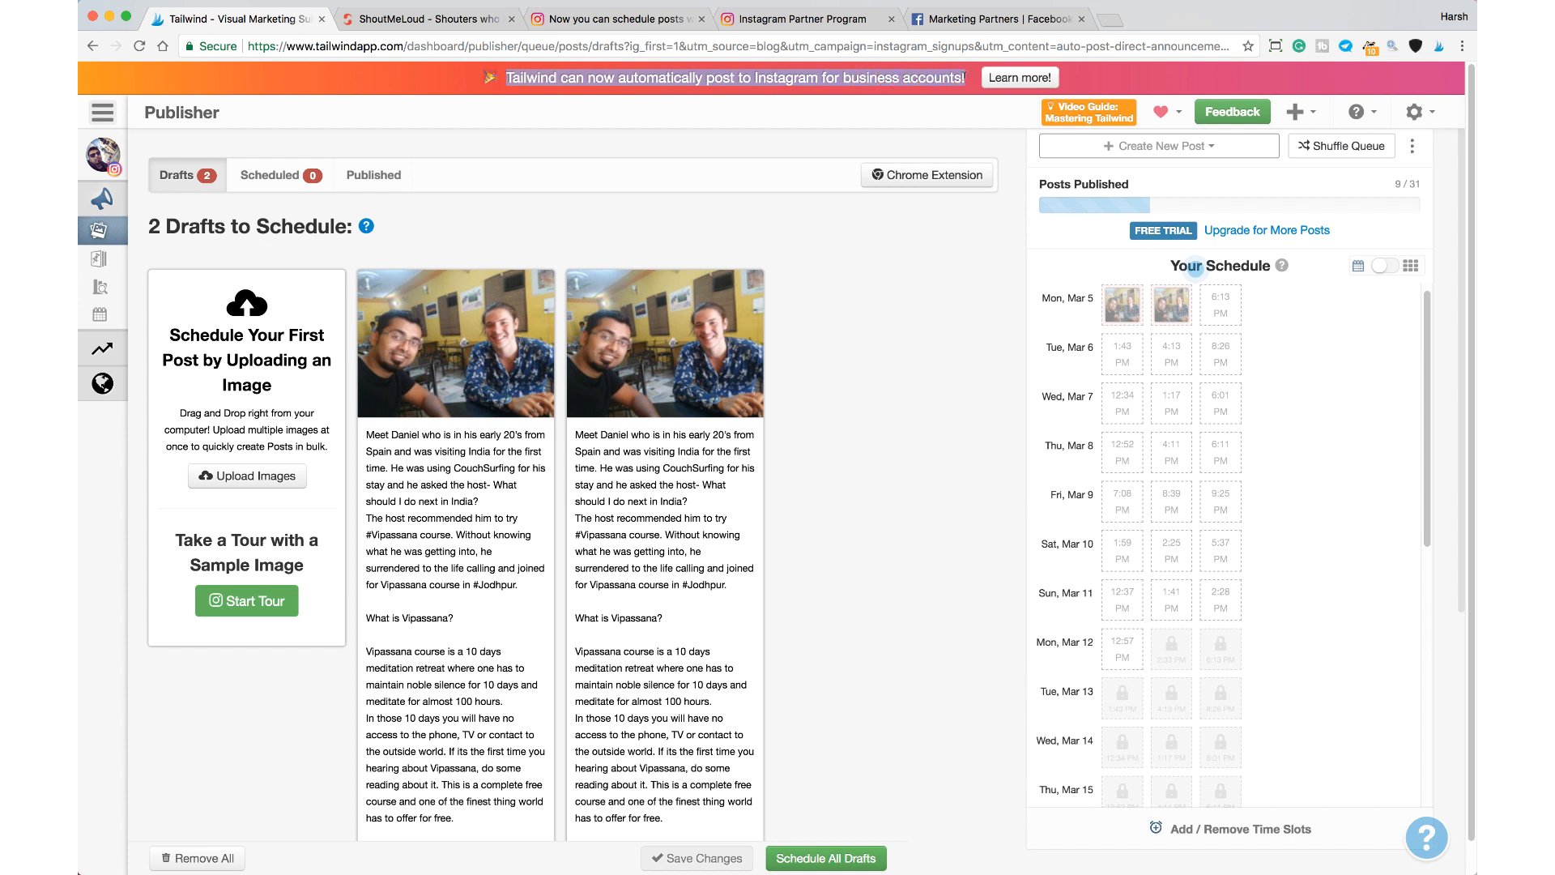
left_click(831, 129)
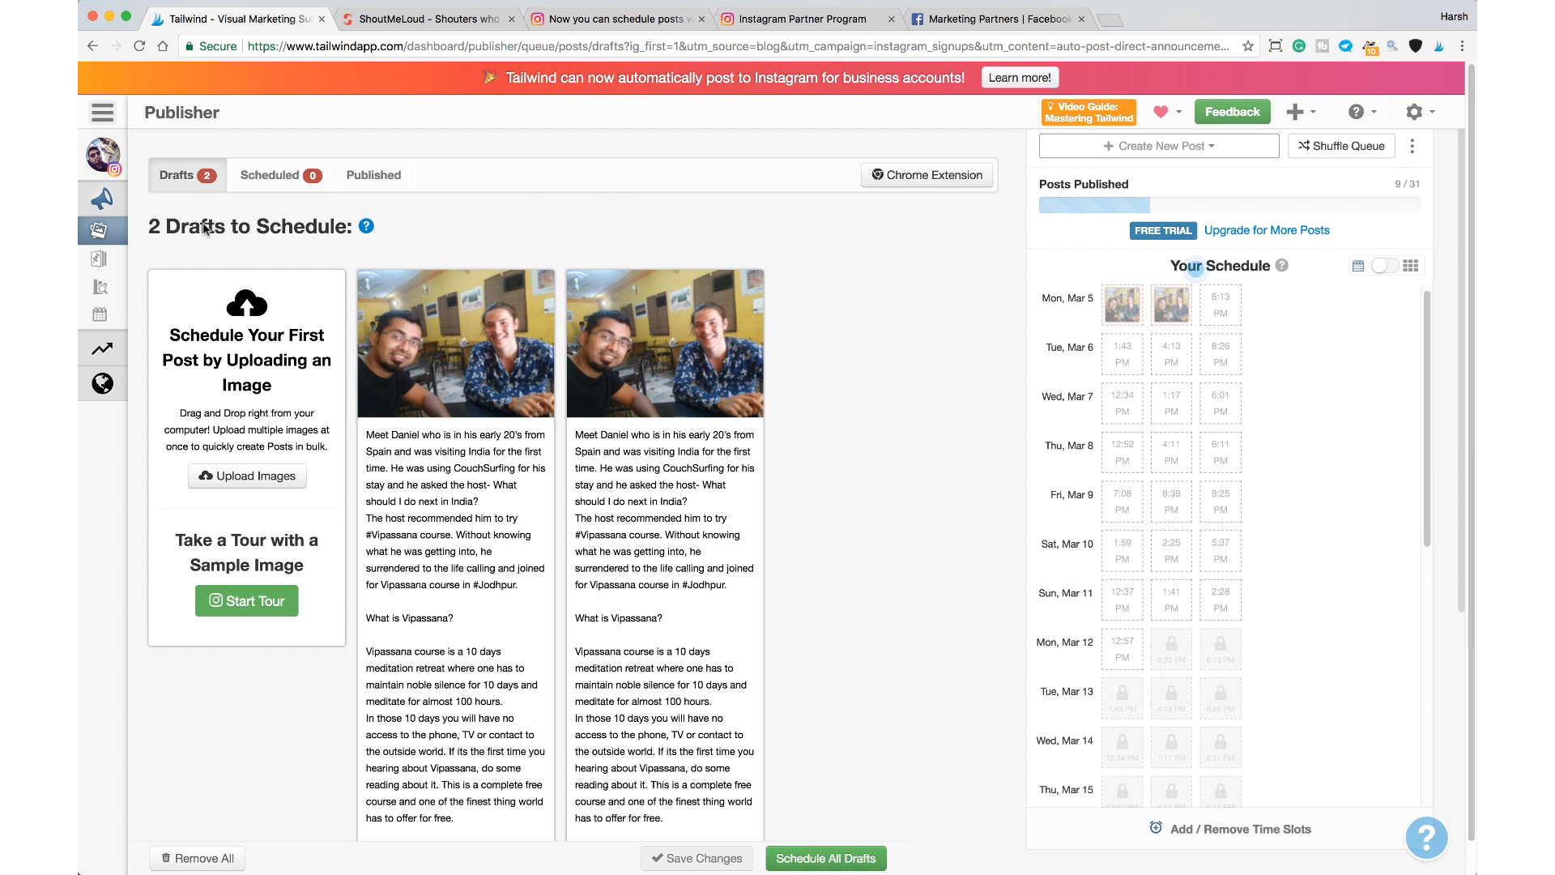
mouse_move(102, 156)
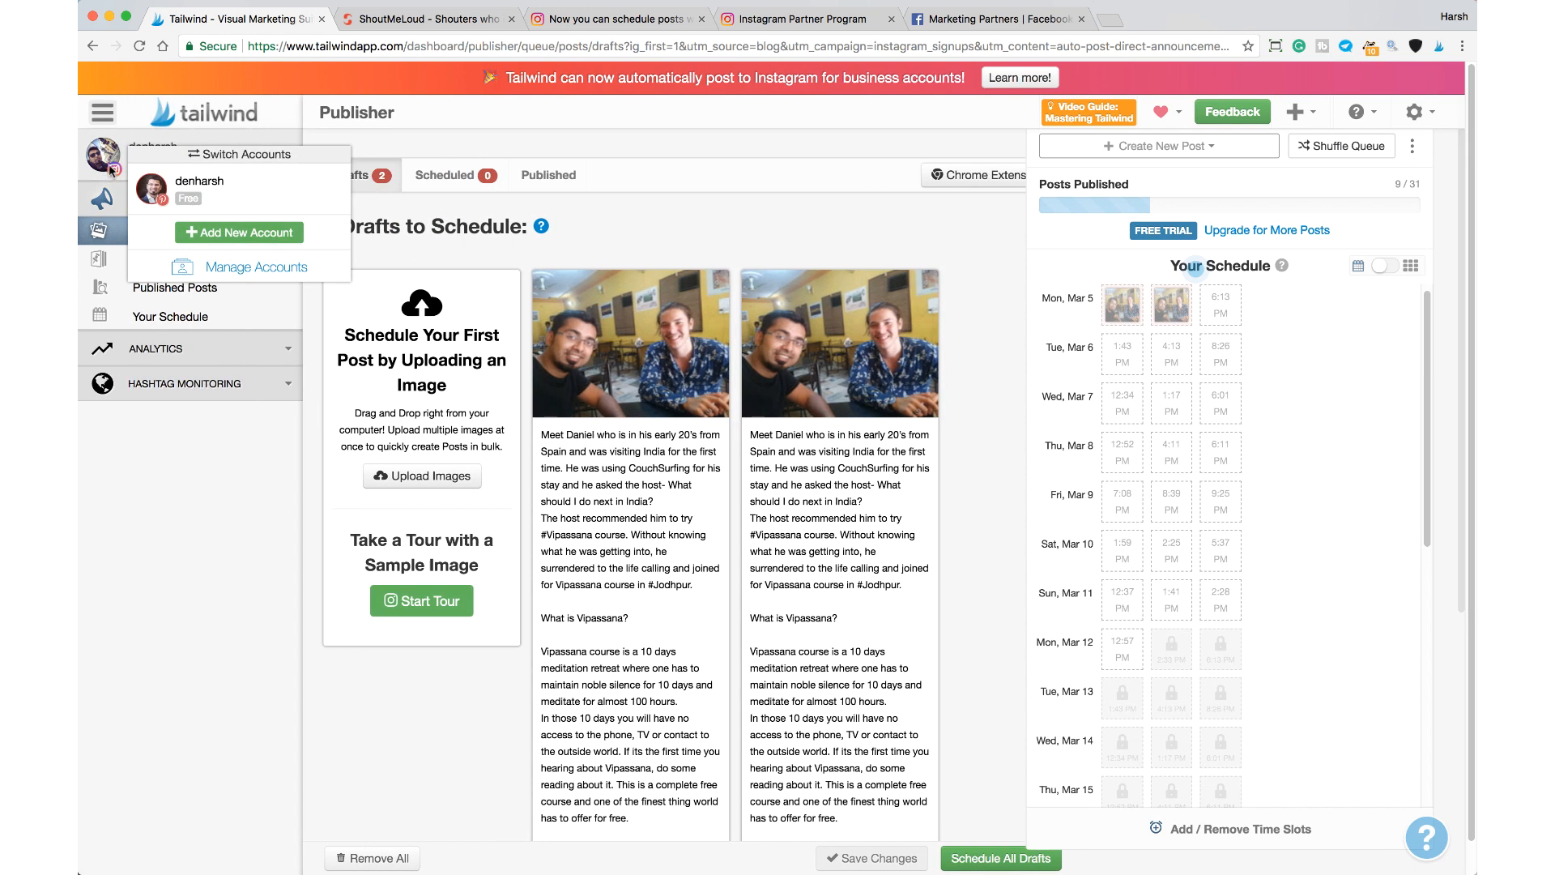
Step: Follow the banner's Learn more link and confirm the Instagram account is a business profile
left_click(1018, 78)
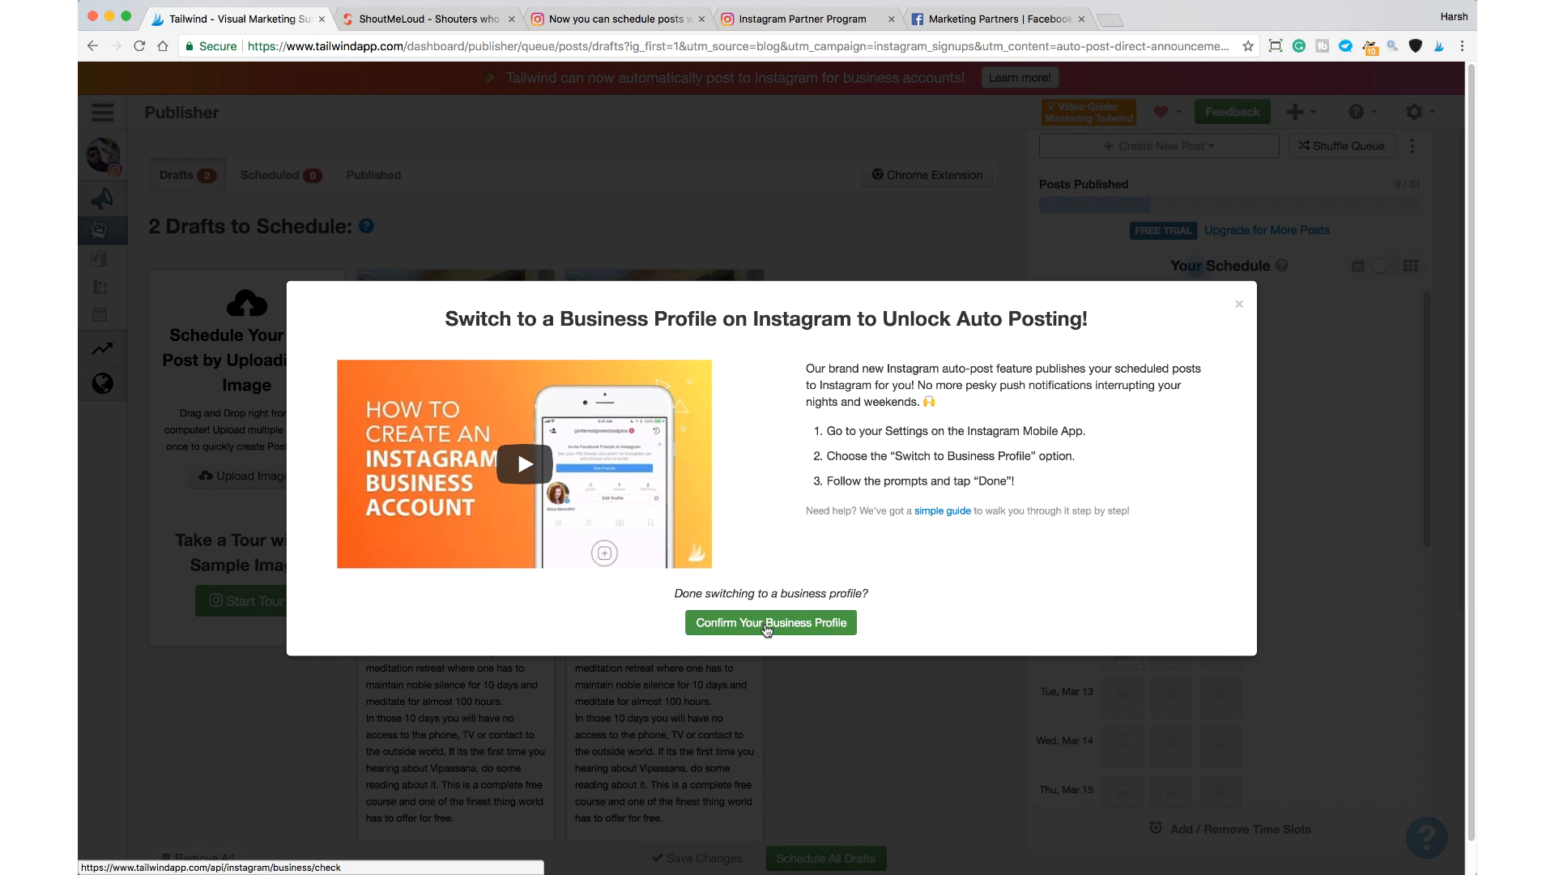
left_click(767, 628)
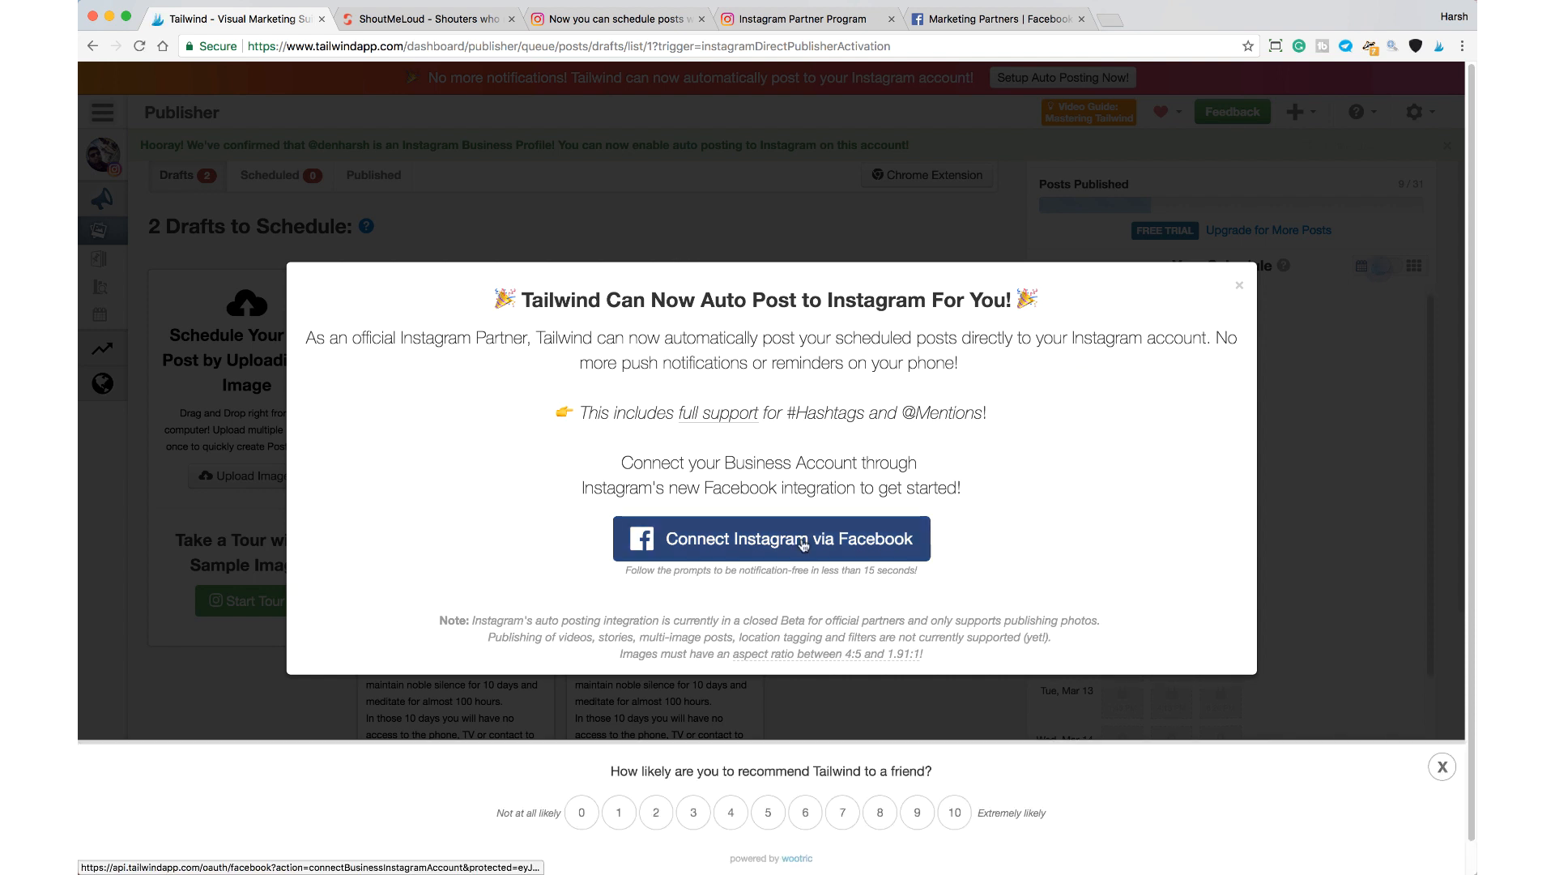
left_click_drag(960, 494, 603, 354)
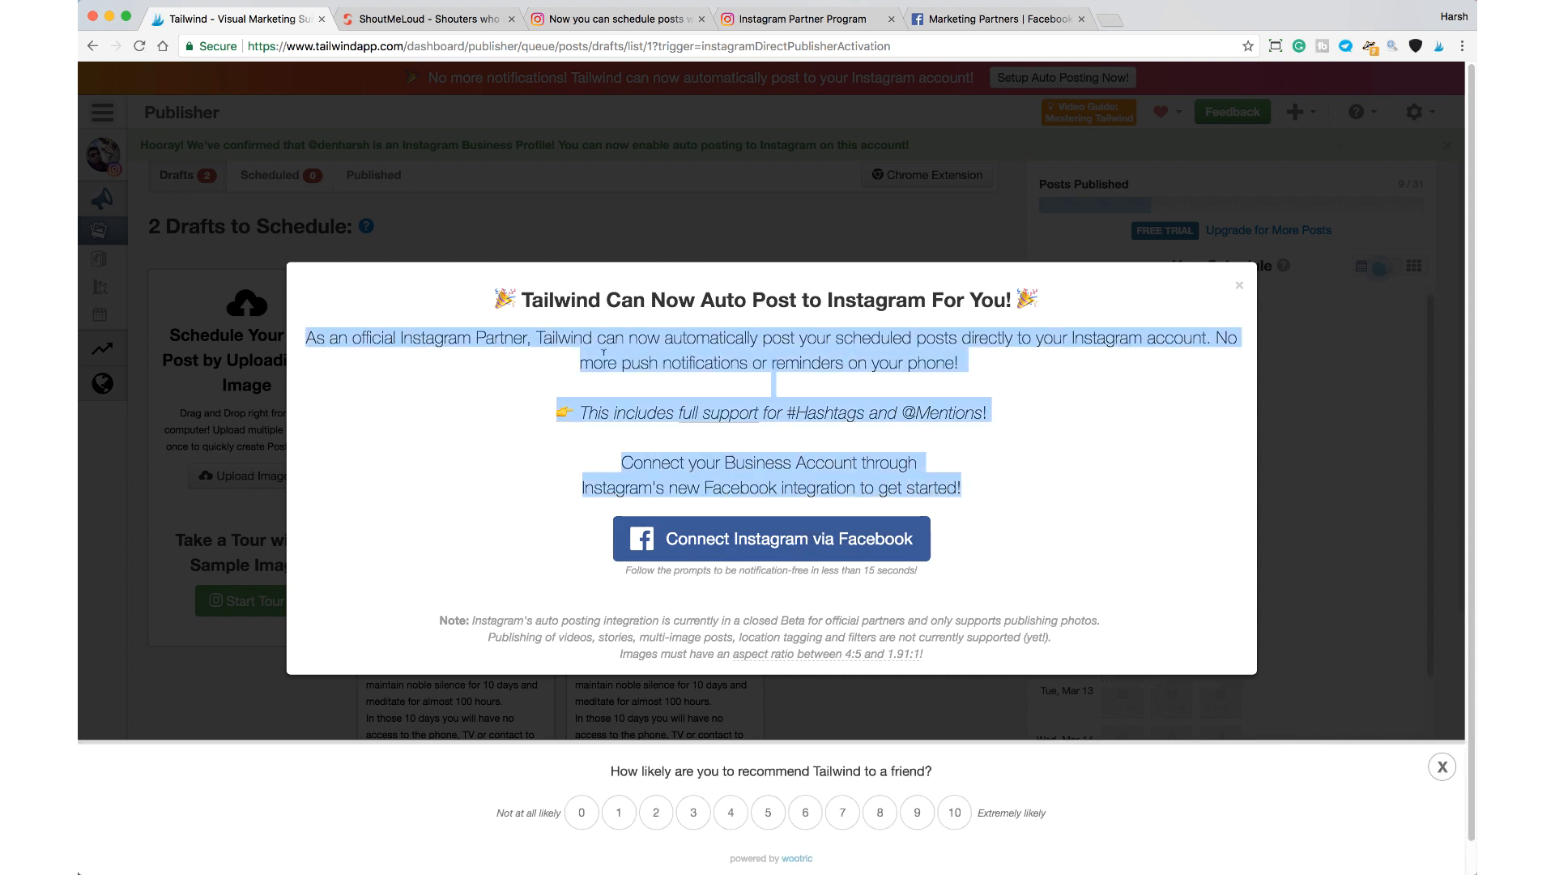
left_click(525, 417)
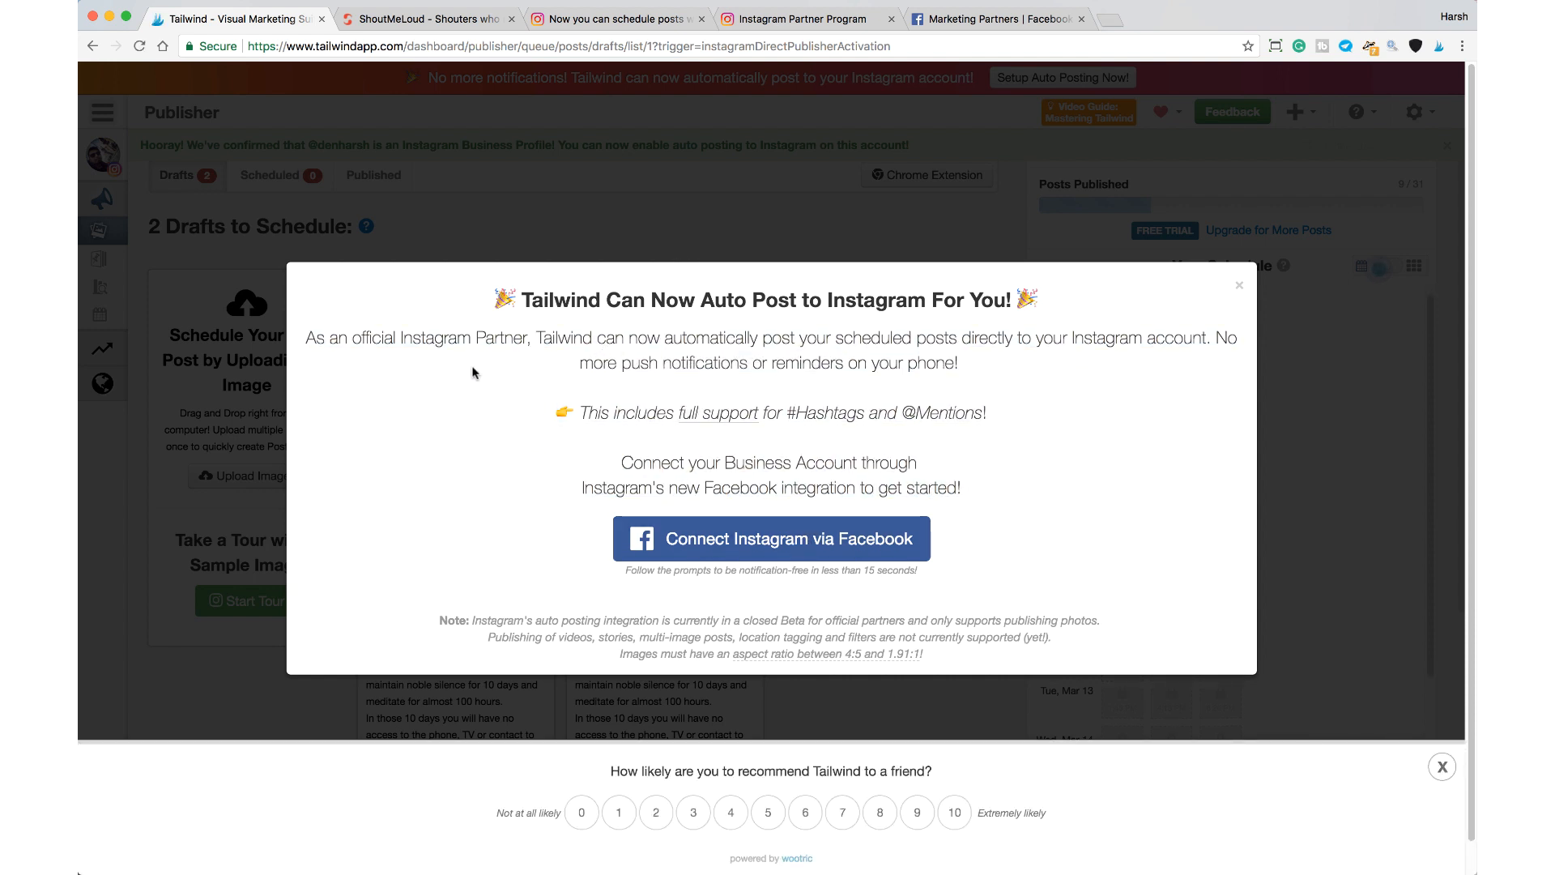
Step: Connect Instagram via Facebook, continuing as the logged-in user and allowing Tailwind's requested permissions
left_click(709, 545)
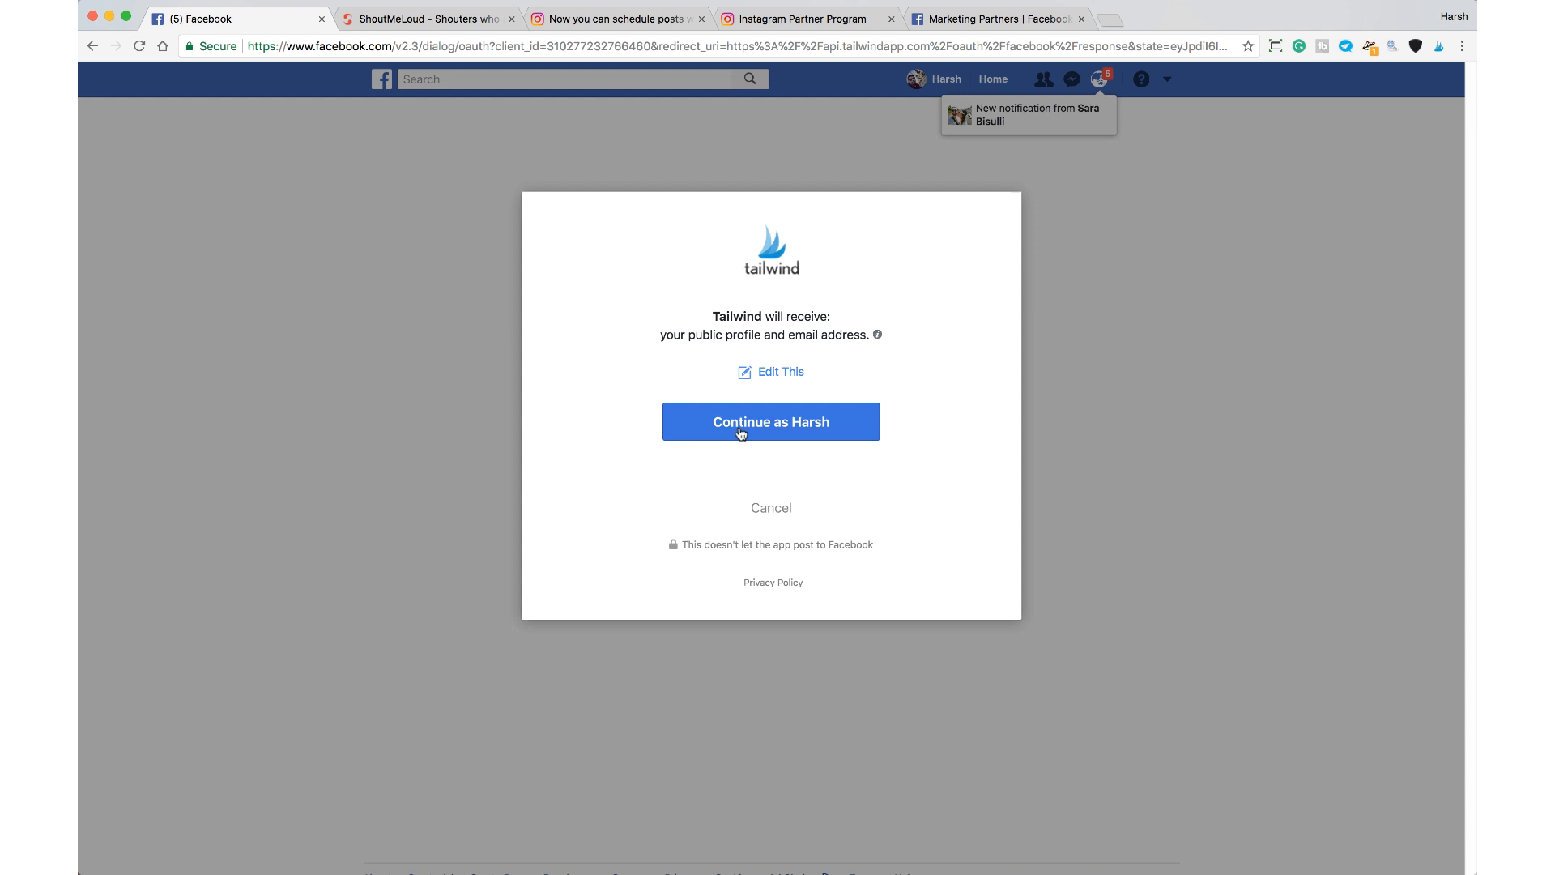
left_click(748, 422)
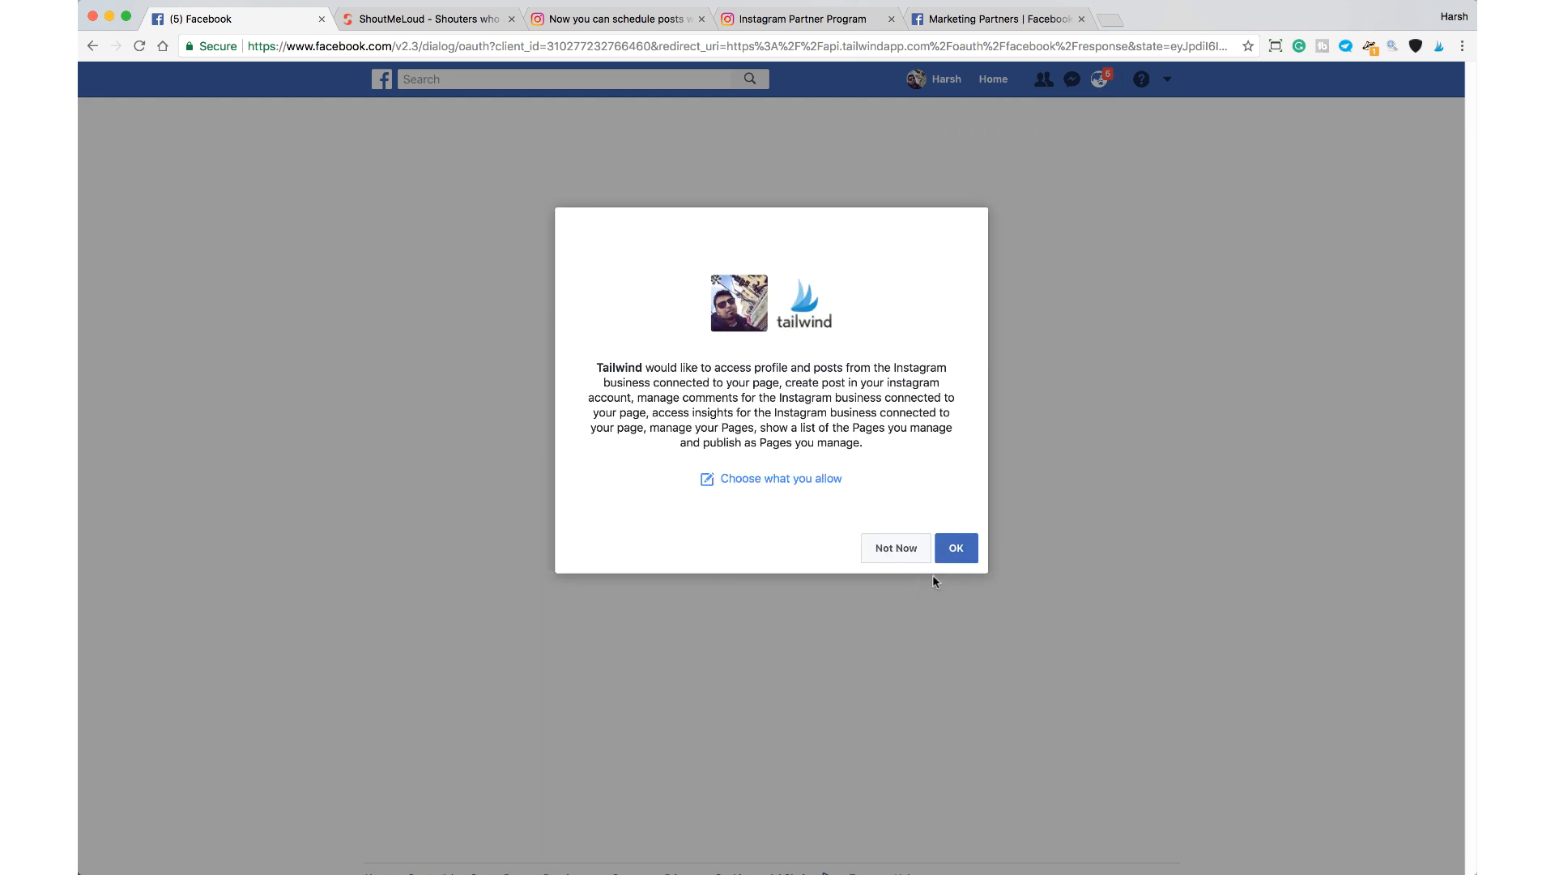
left_click(955, 549)
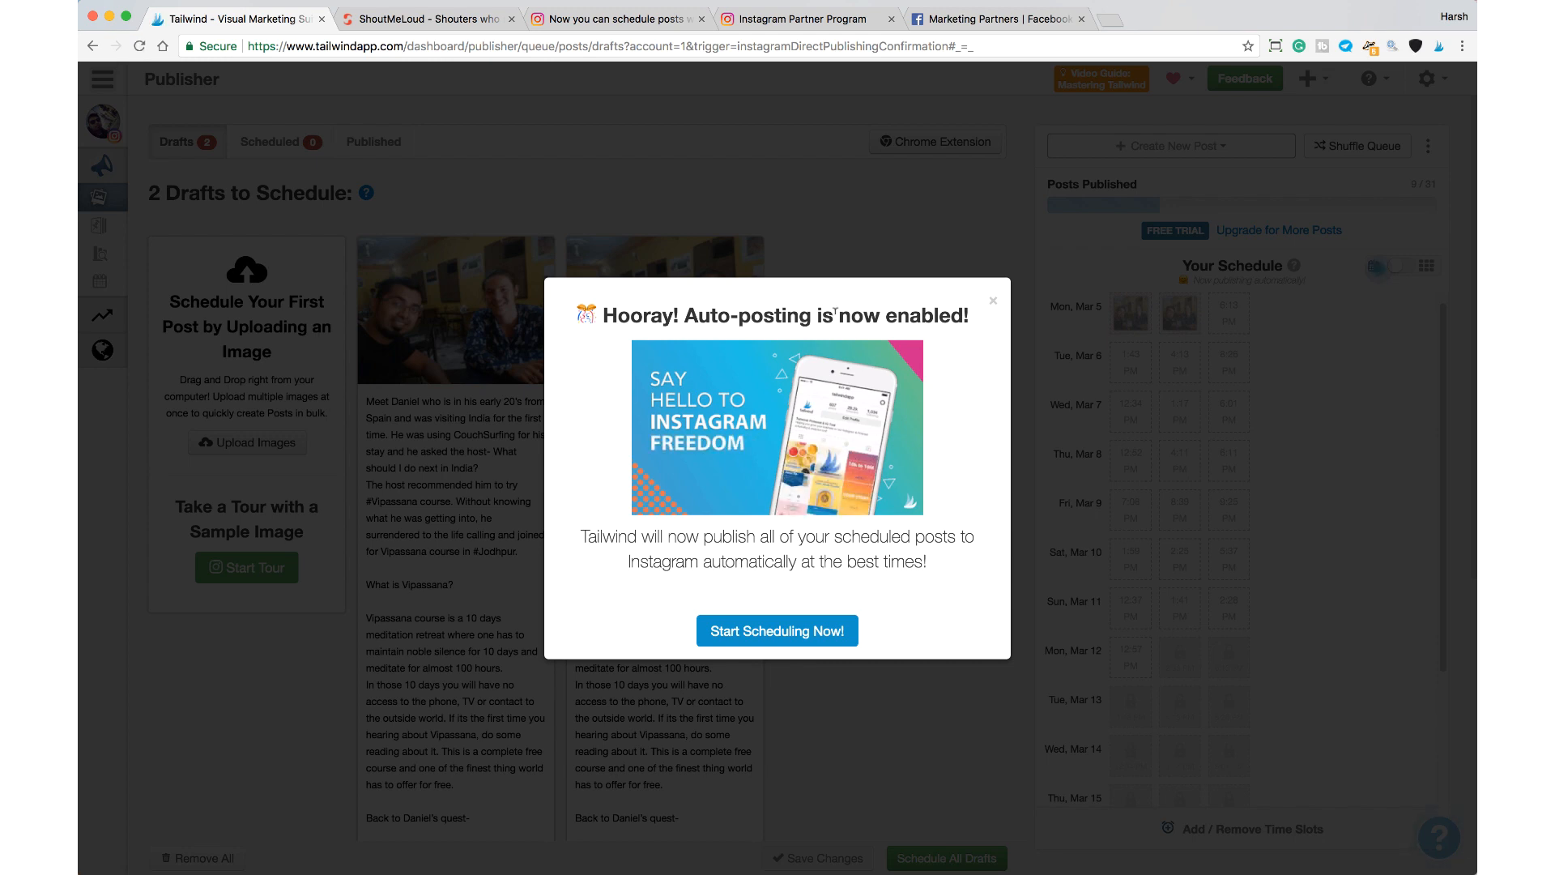
Step: Dismiss the Hooray confirmation with Start Scheduling Now, returning to the auto-publishing drafts
left_click(826, 626)
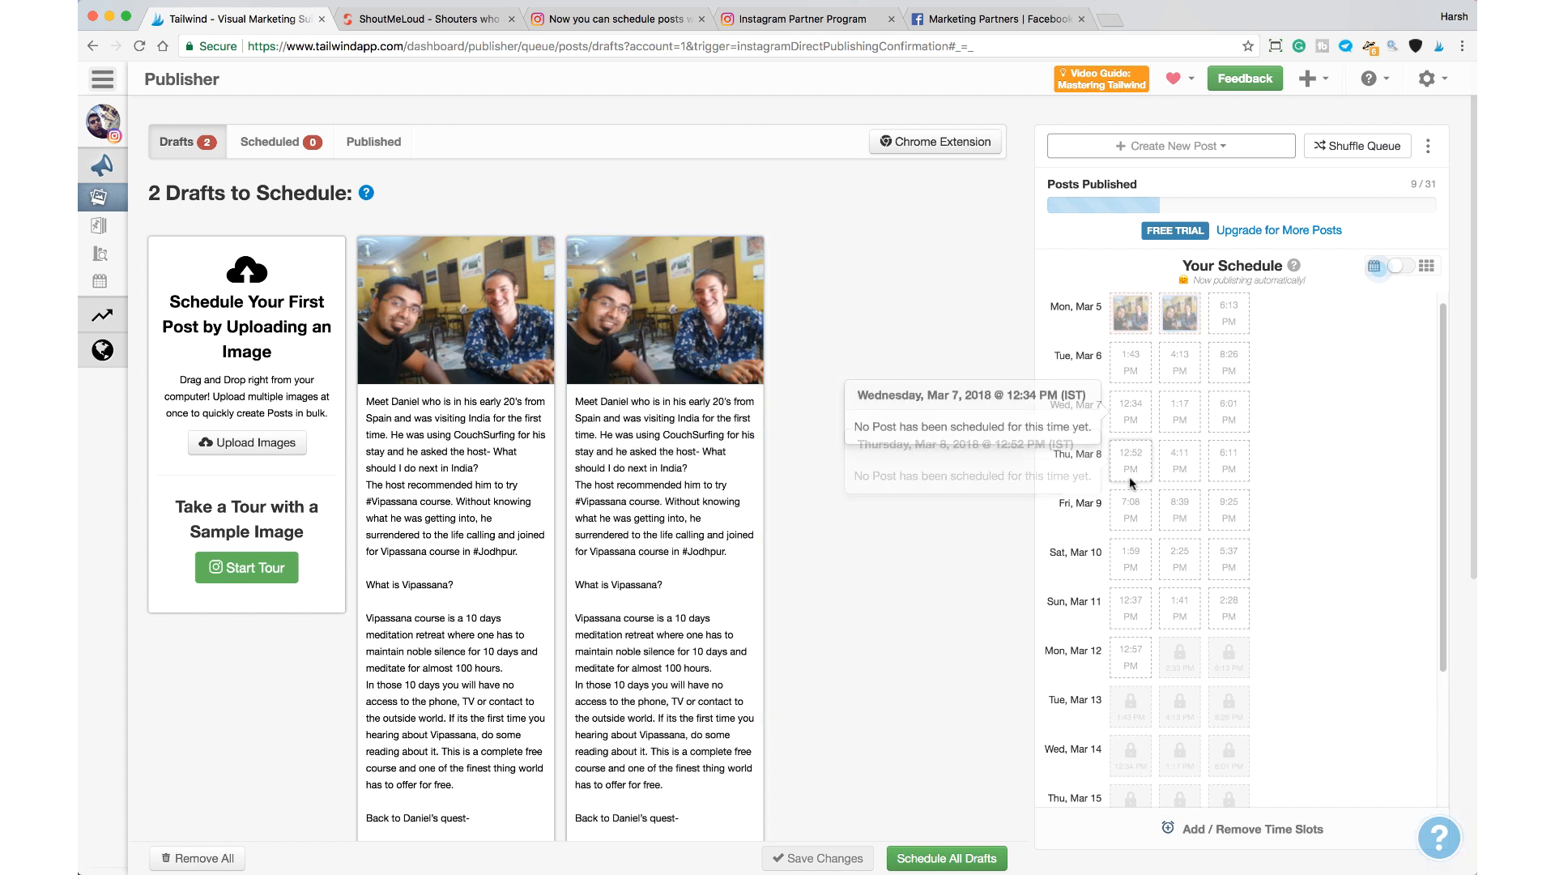
scroll(1131, 482, "down", 2)
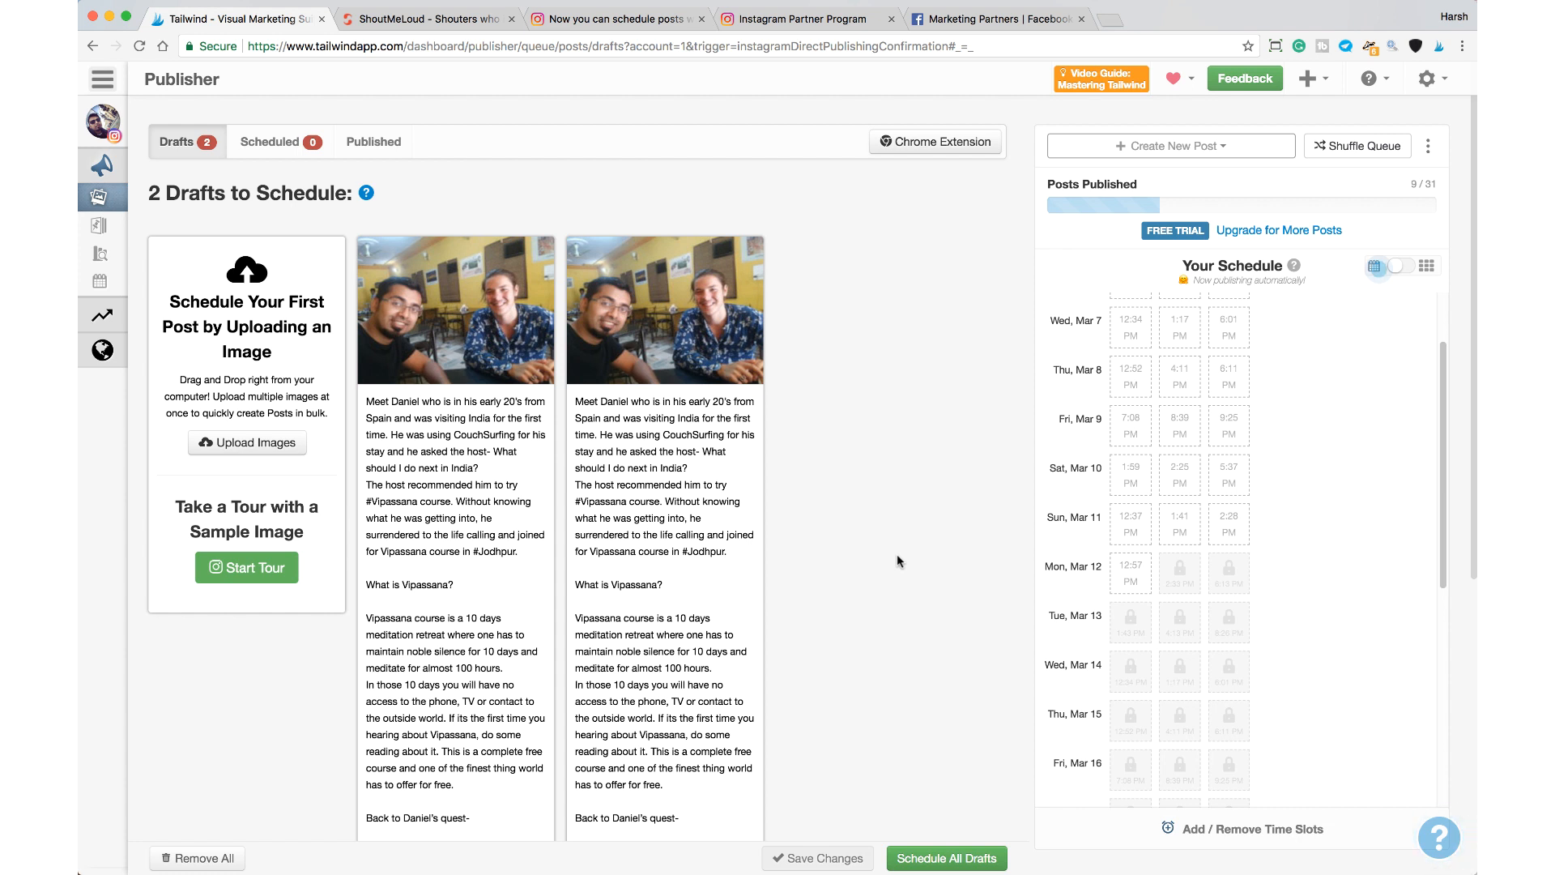
scroll(1132, 413, "up", 2)
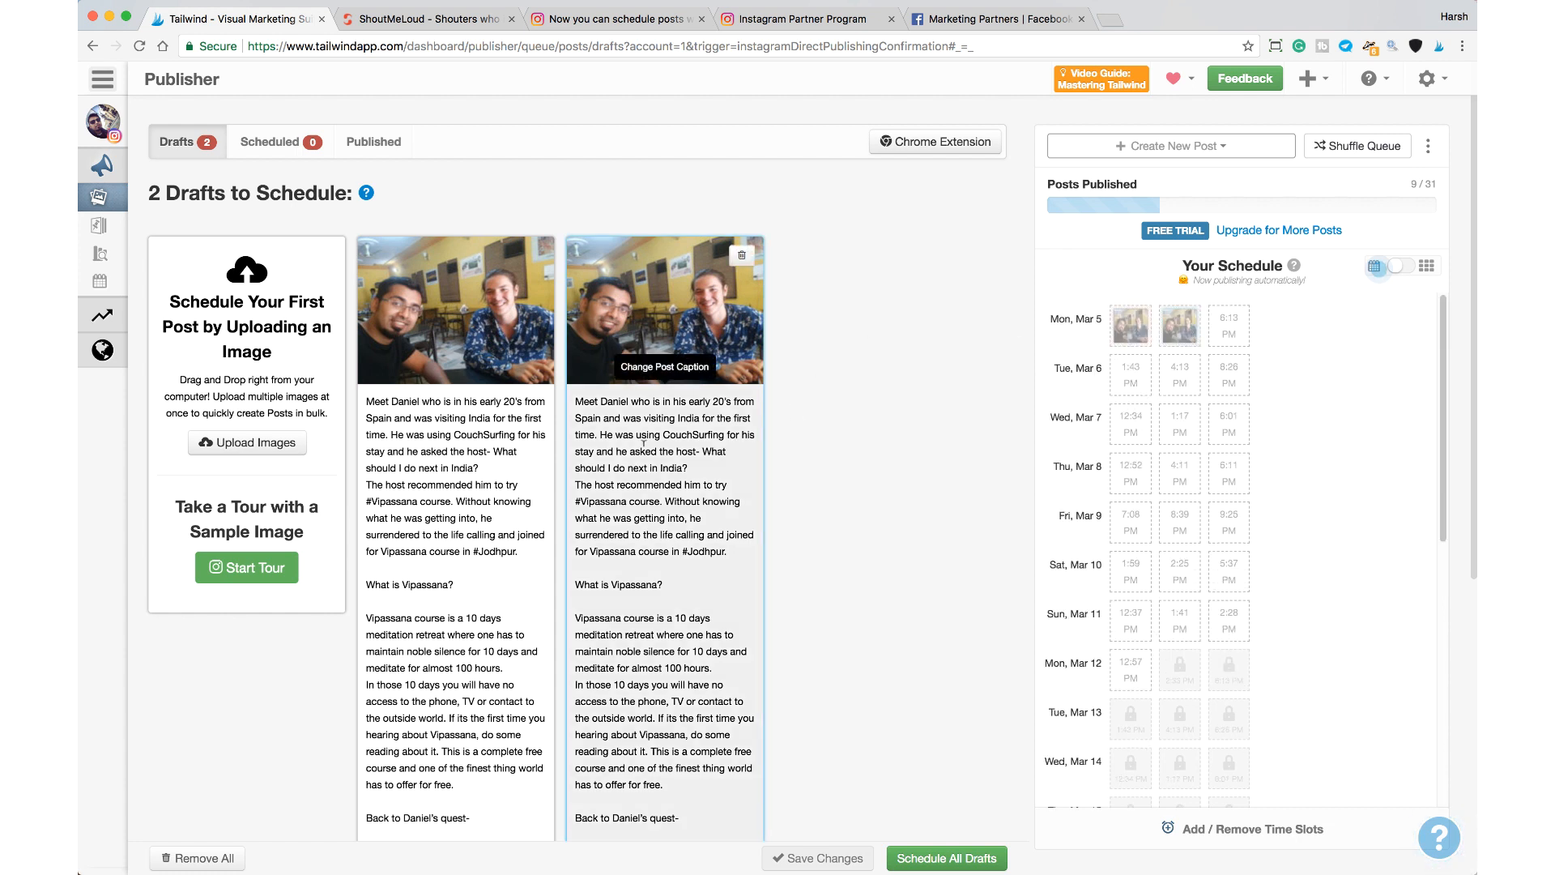